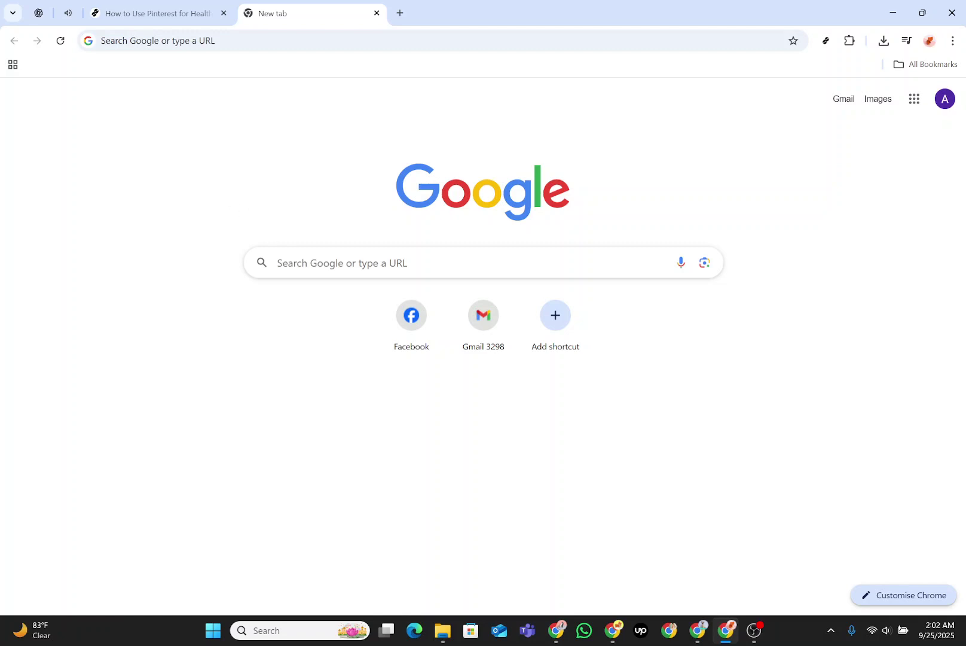
- Search Google for pinterest and open the Pinterest Business Hub
left_click(342, 263)
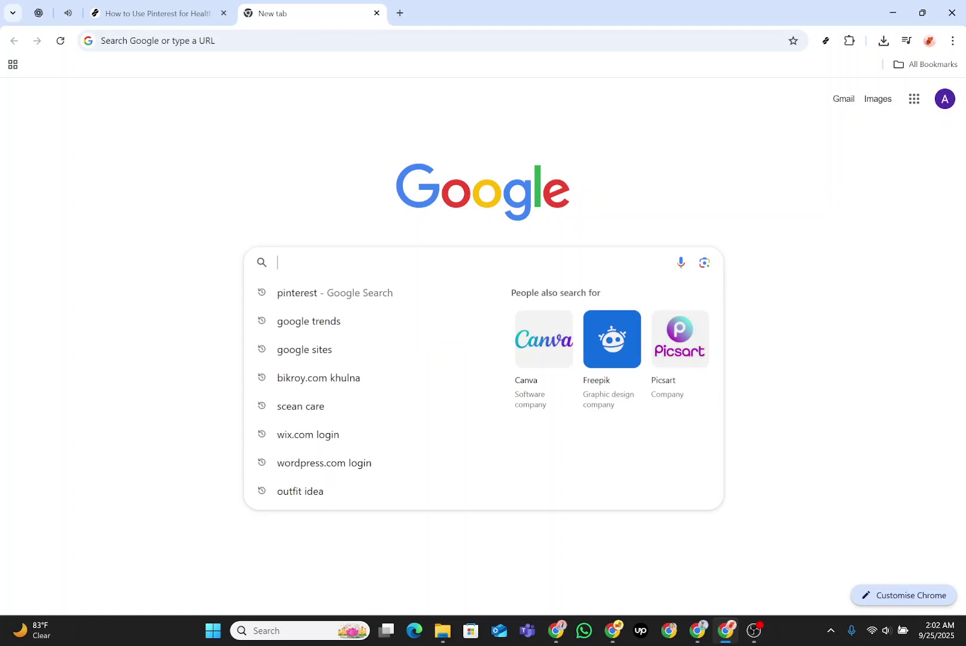
left_click(301, 293)
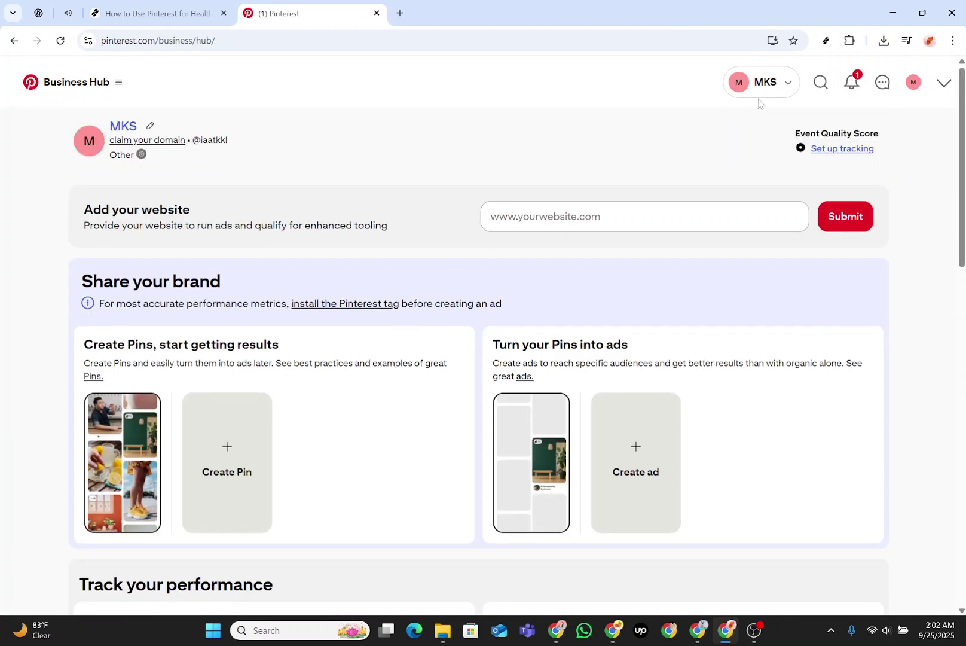
left_click(776, 96)
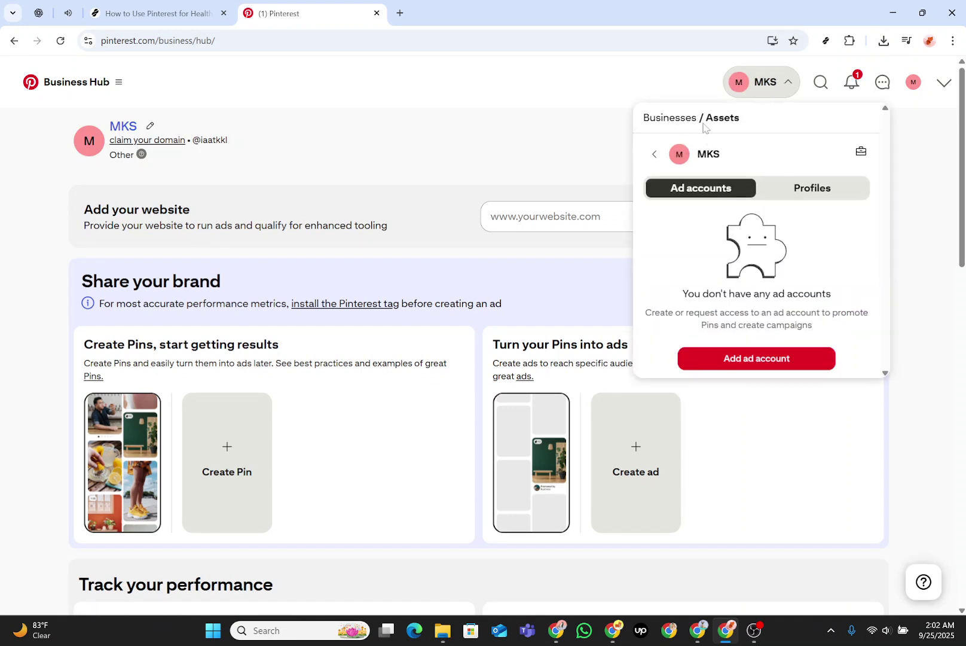
left_click(553, 93)
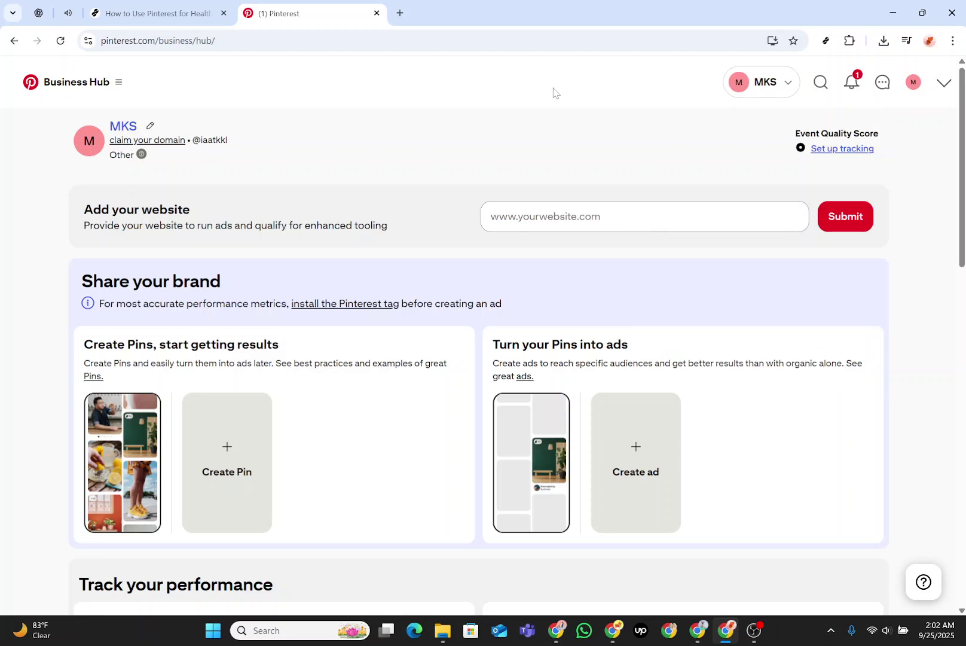
left_click(115, 84)
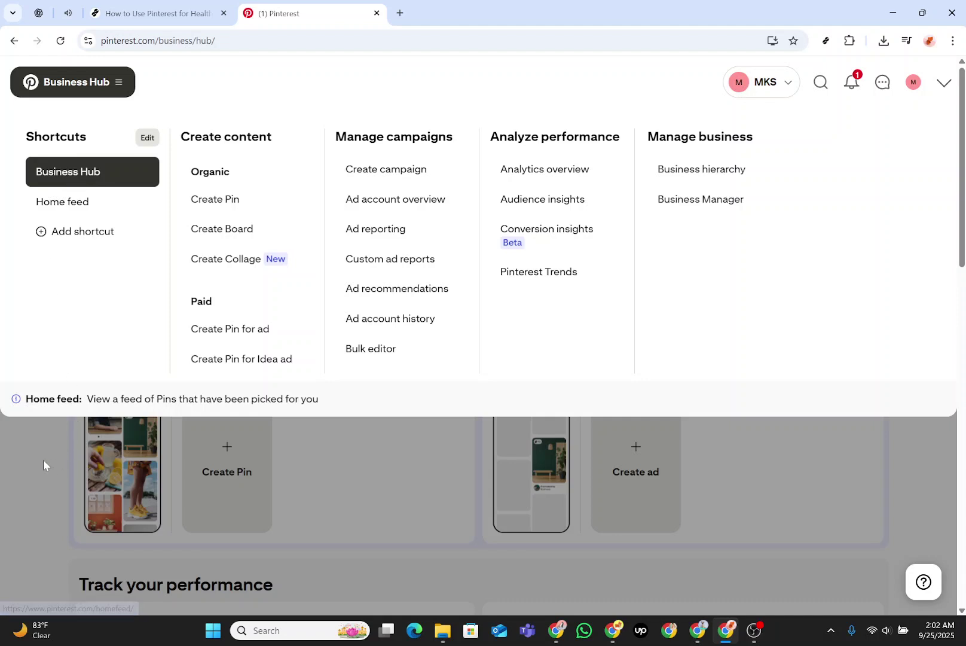
left_click(27, 454)
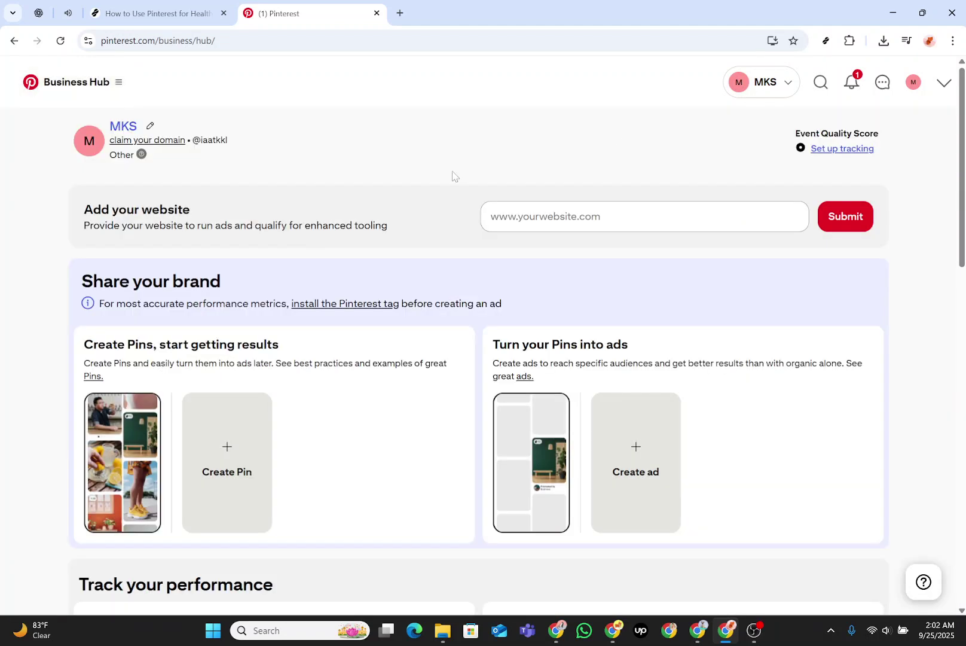
- Create a new board named "home workout" from the profile page
left_click(913, 86)
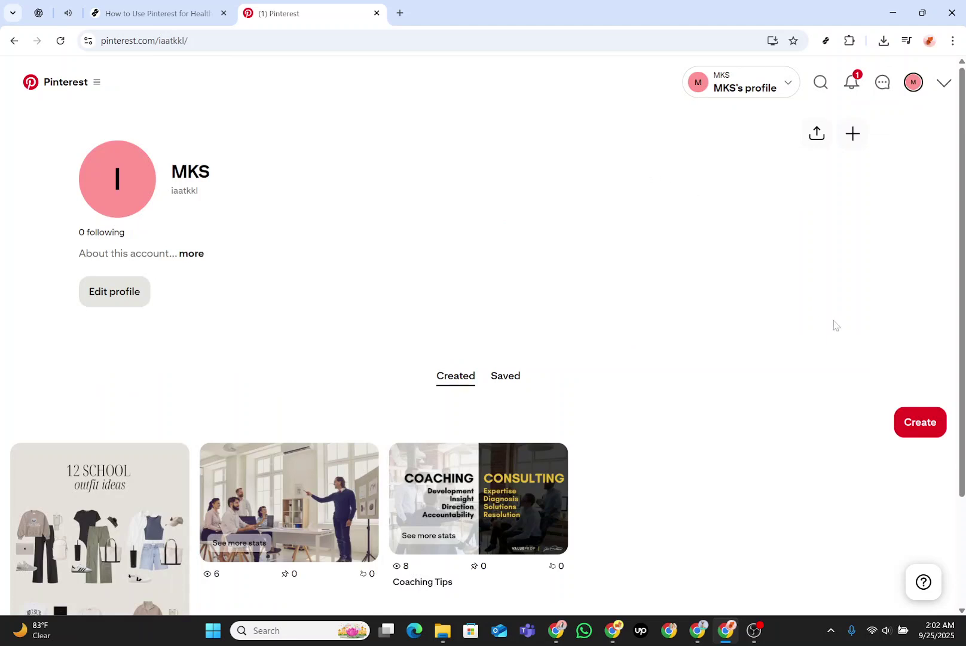
left_click(924, 429)
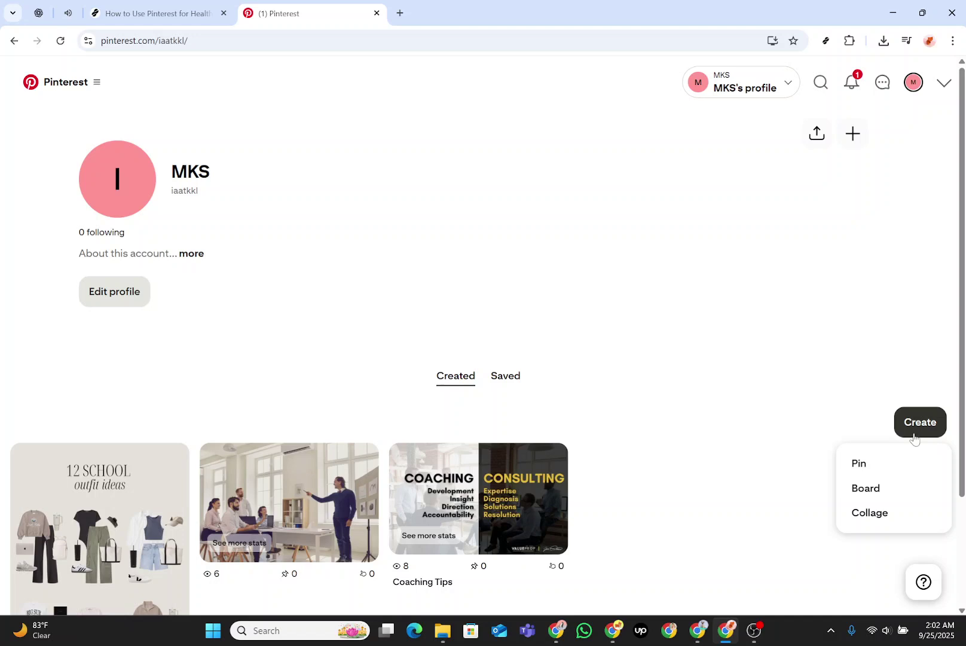
left_click(881, 489)
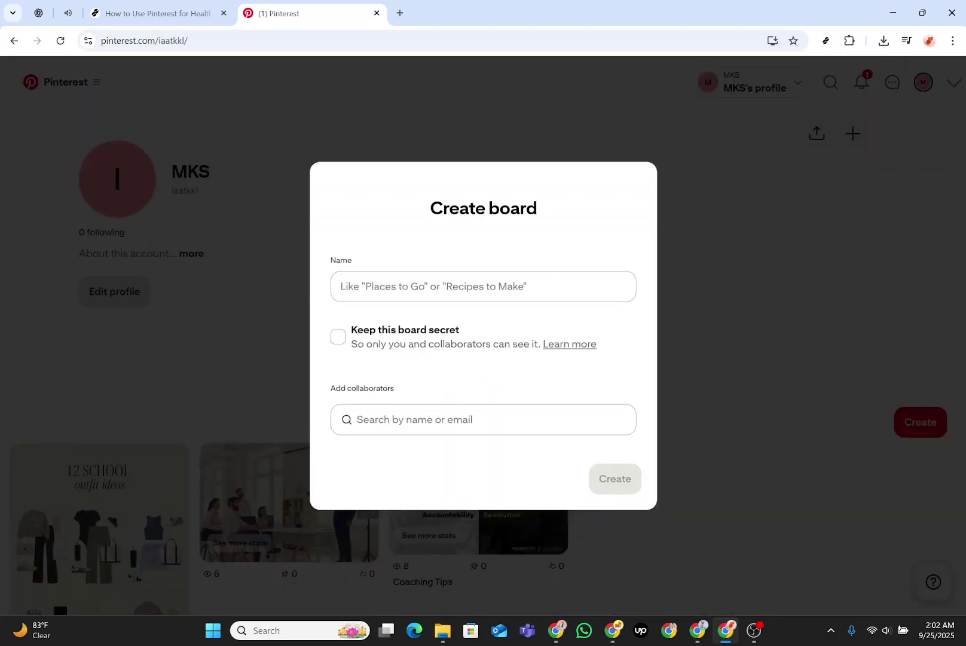
left_click(483, 286)
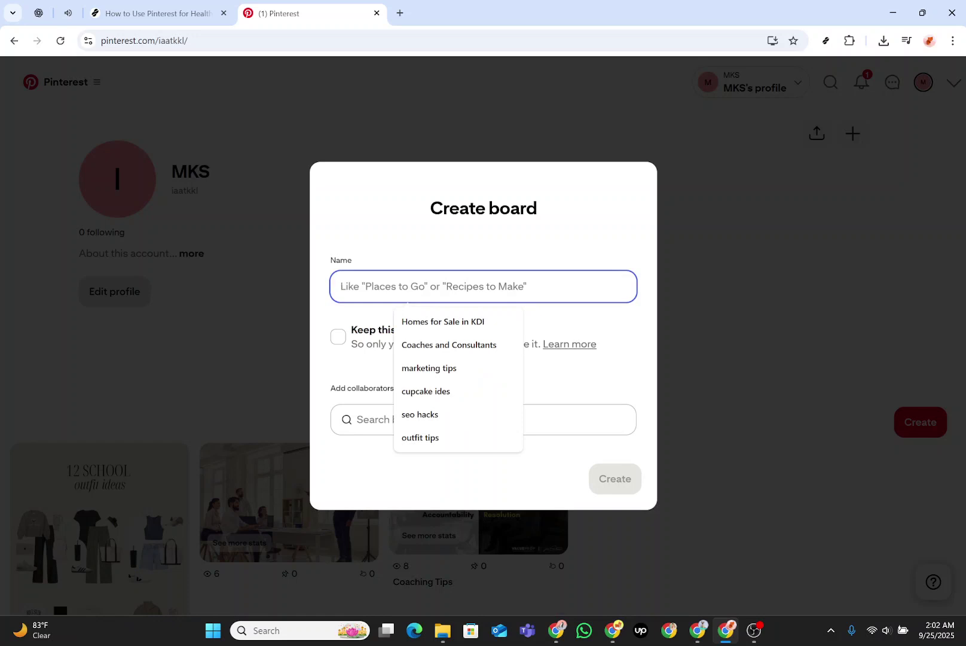
type("home ")
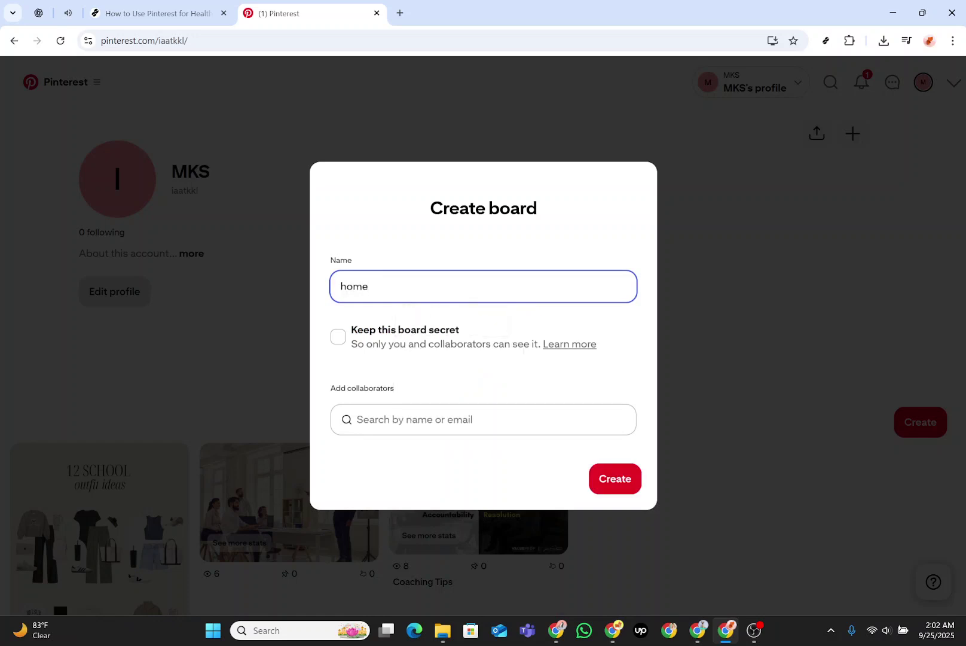
type("workout")
left_click(601, 492)
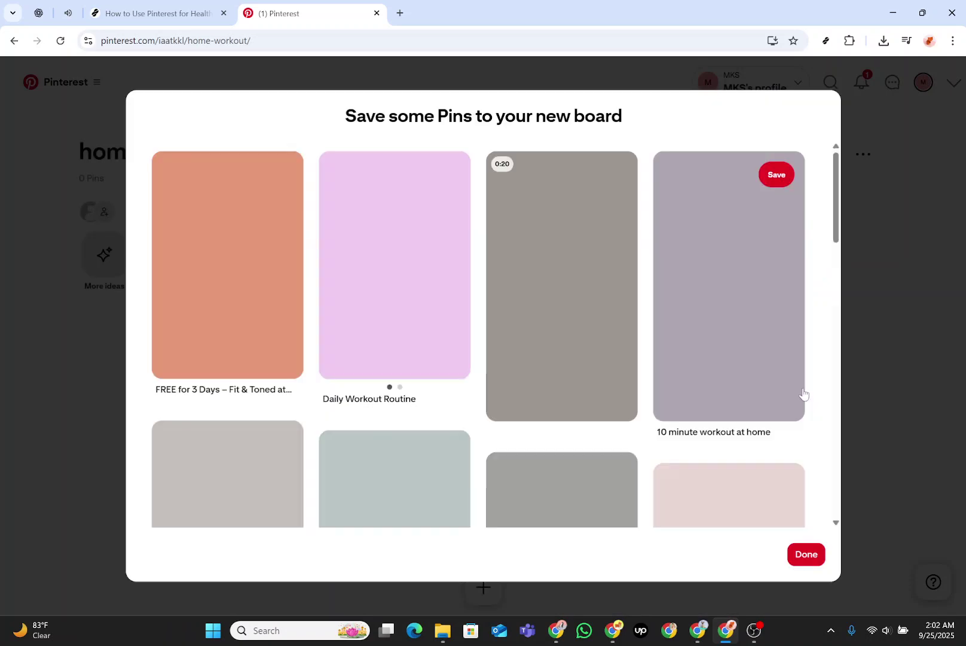
- Save the suggested Pins "10 minute workout at home" and "Daily Workout Routine" to the new board and finish the board setup
left_click(802, 393)
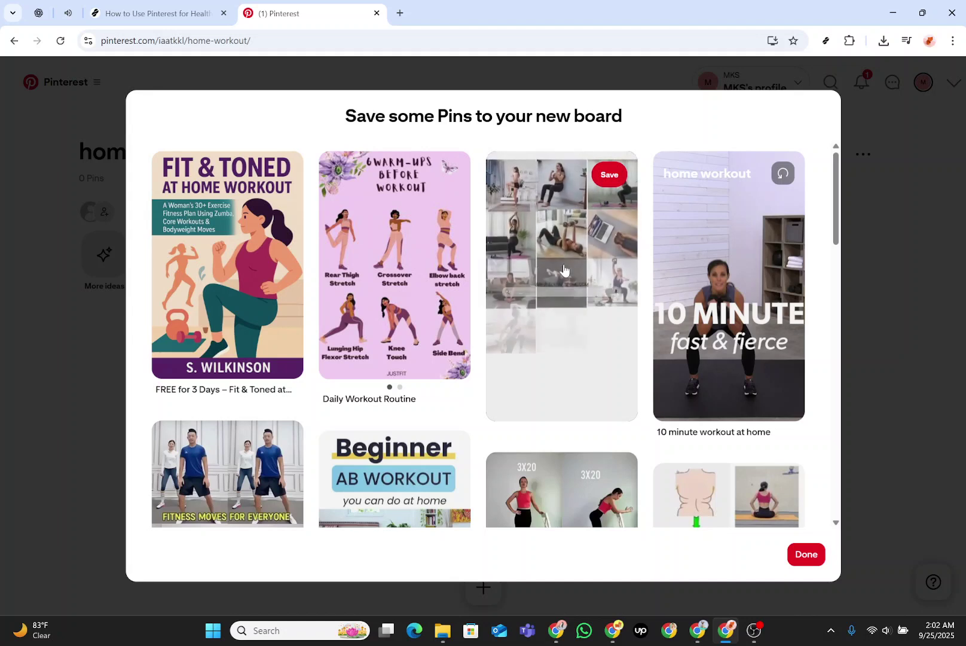
left_click(373, 264)
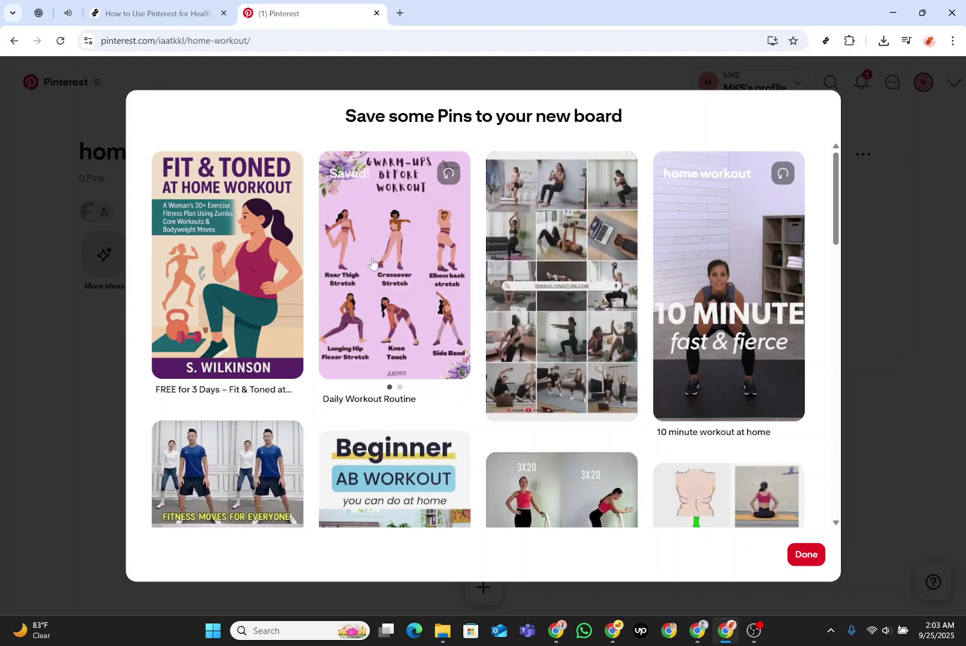
left_click(807, 555)
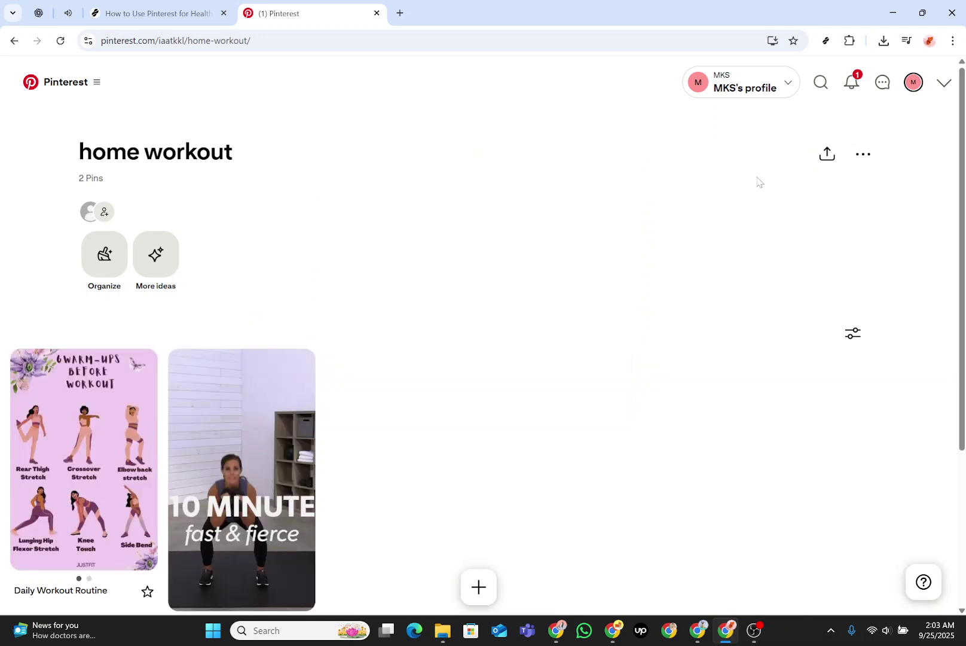
- Start a new Pin from the profile and upload the image Images-2023-03-27T184458.147 from the Downloads folder
left_click(916, 86)
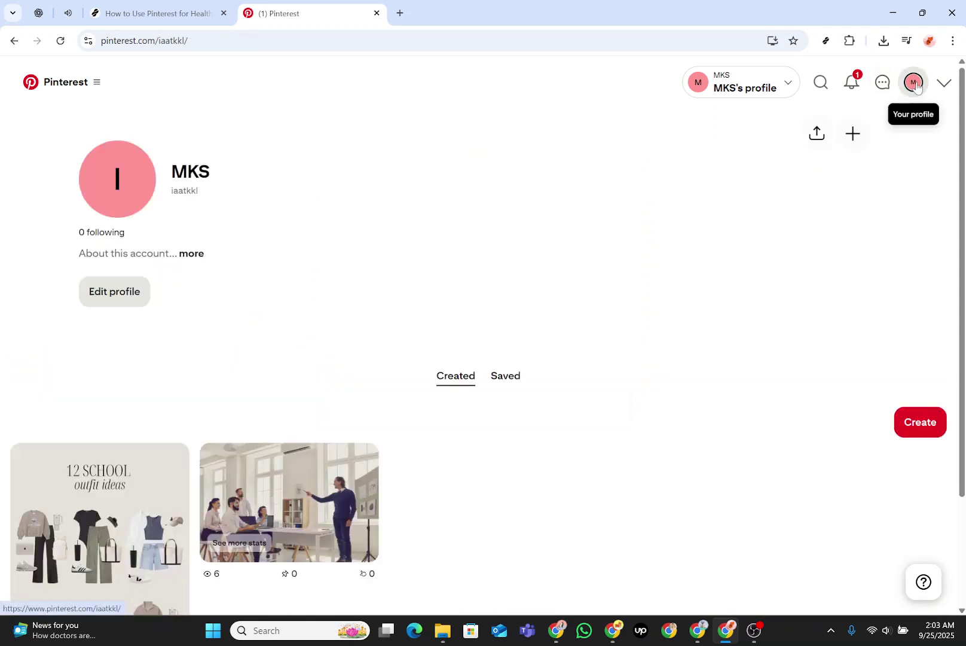
left_click(919, 428)
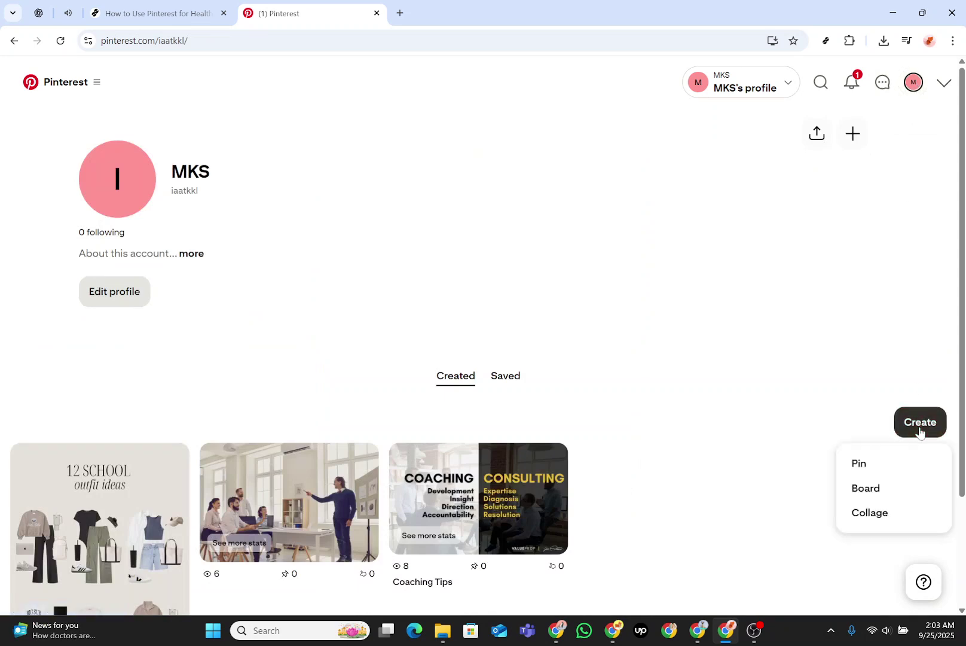
left_click(865, 472)
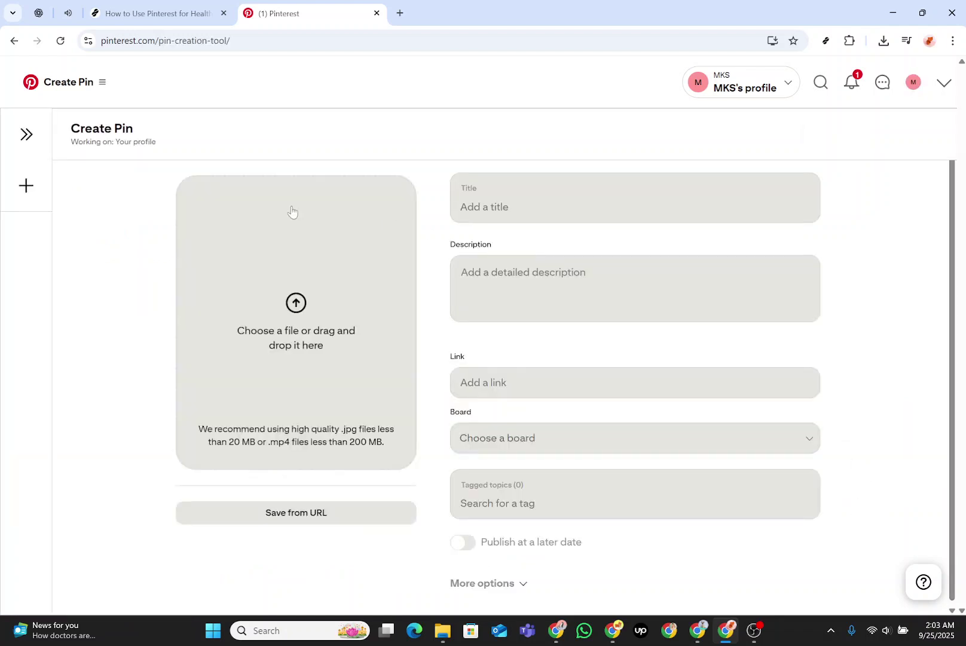
left_click(294, 306)
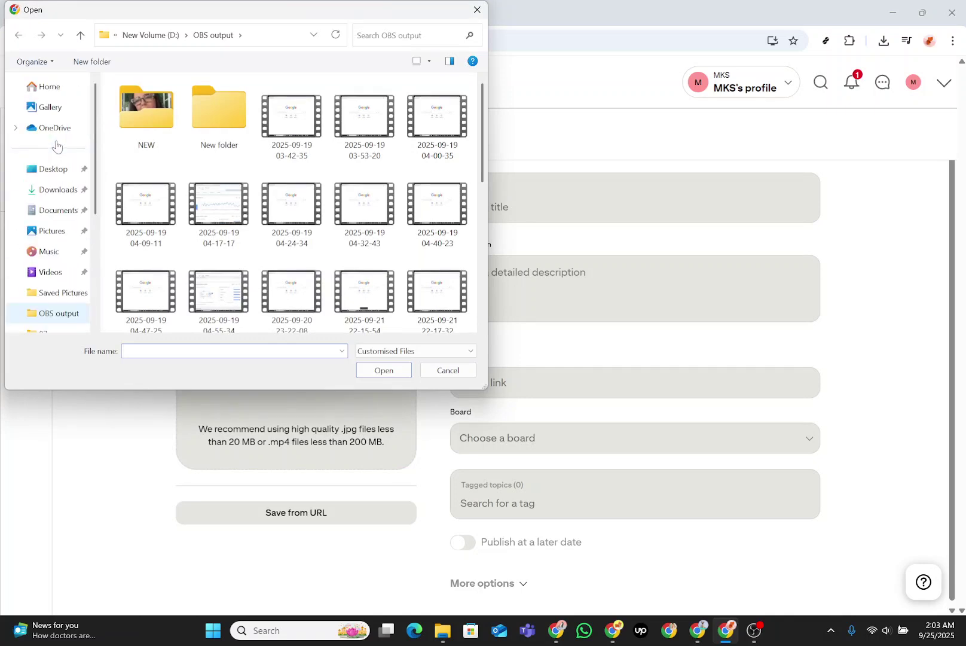
left_click(53, 190)
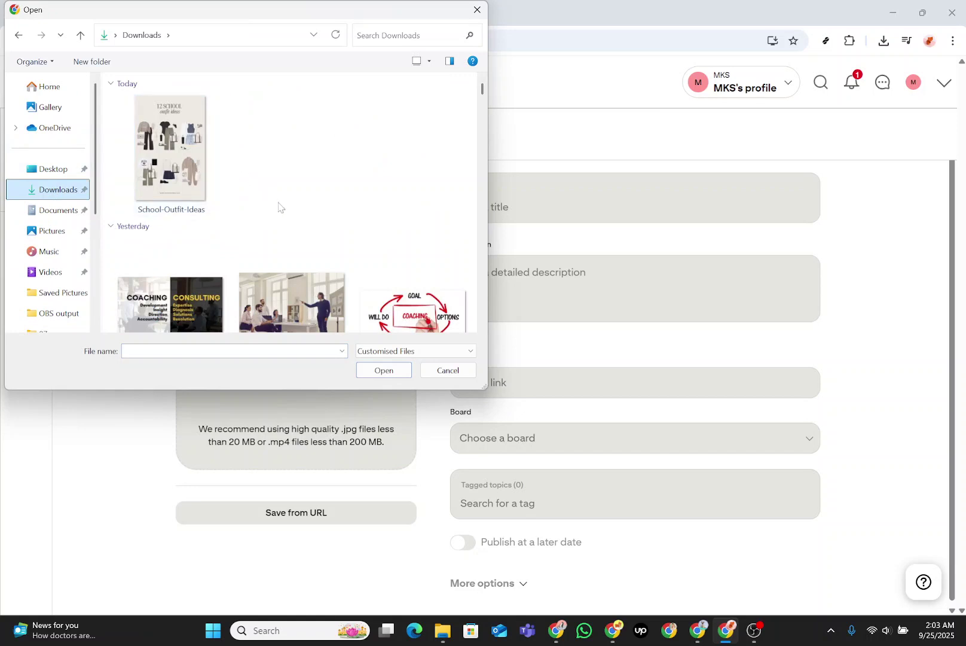
scroll(279, 207, "down", 1)
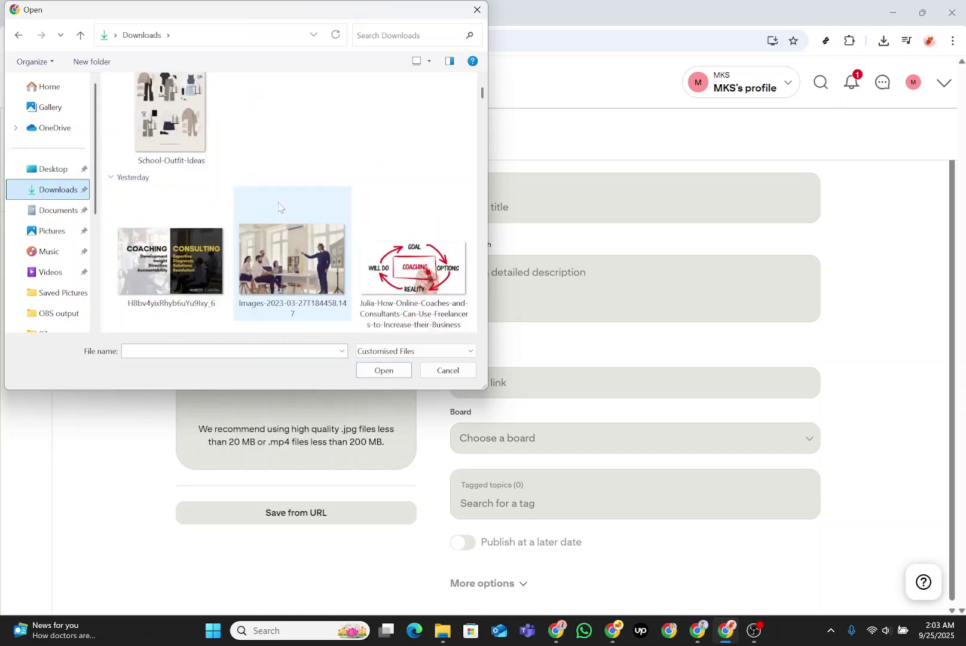
left_click(305, 261)
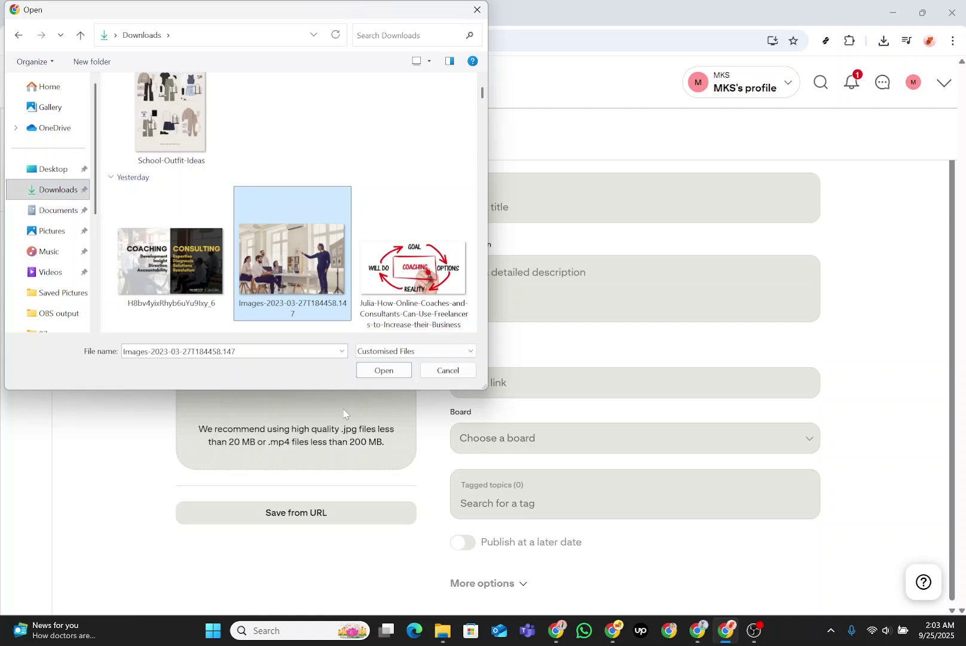
left_click(384, 370)
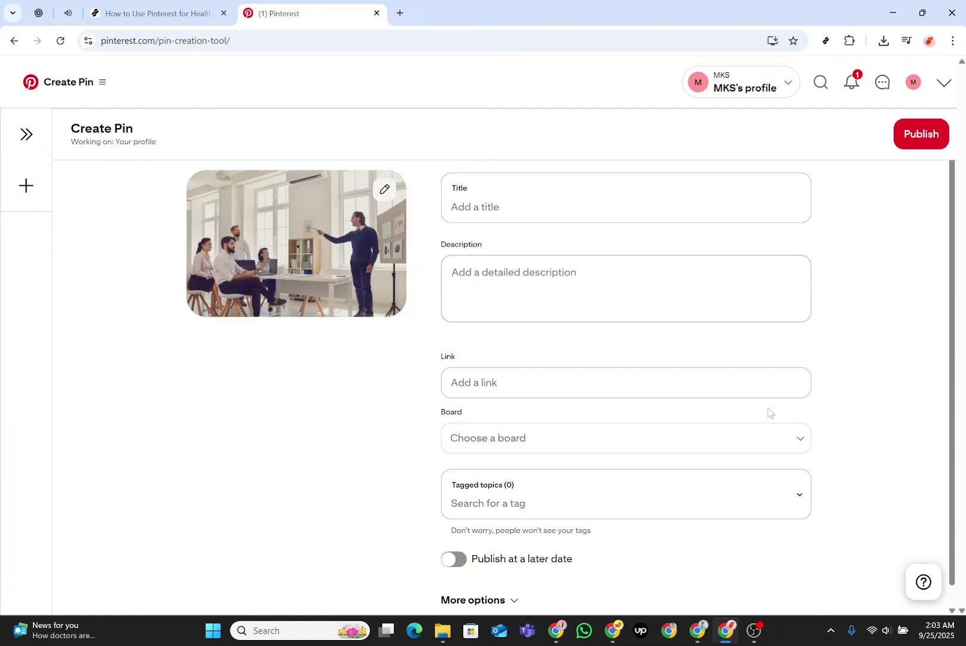
- Assign the new Pin to the home workout board
left_click(485, 207)
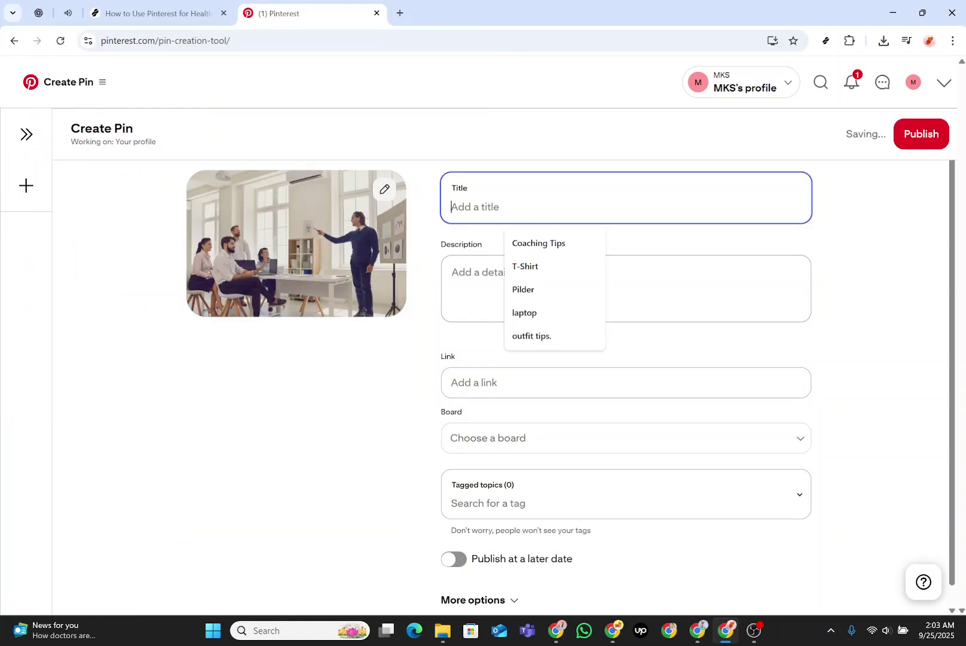
left_click(470, 291)
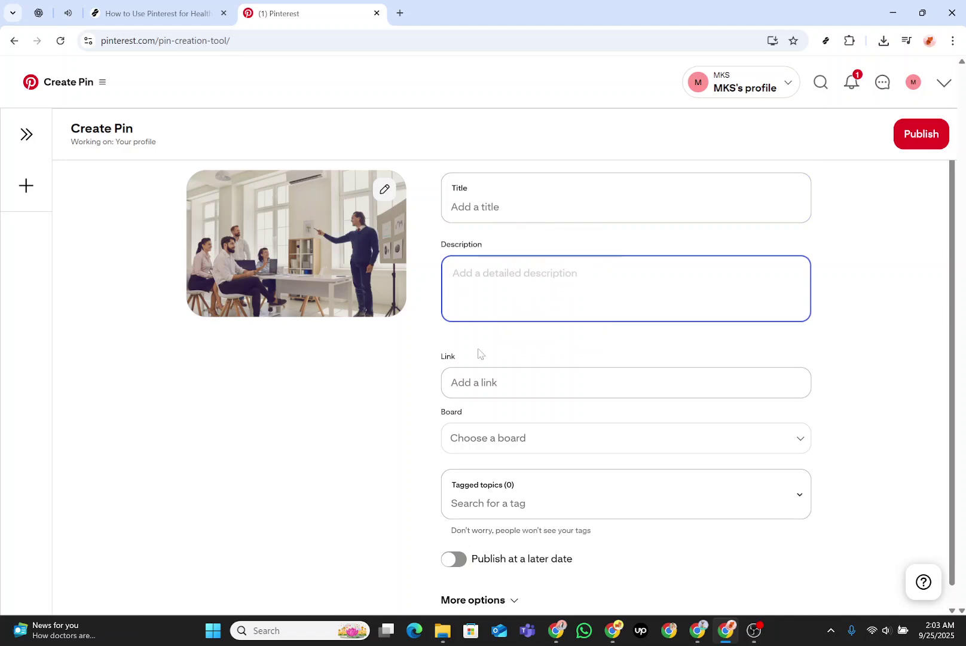
left_click(538, 382)
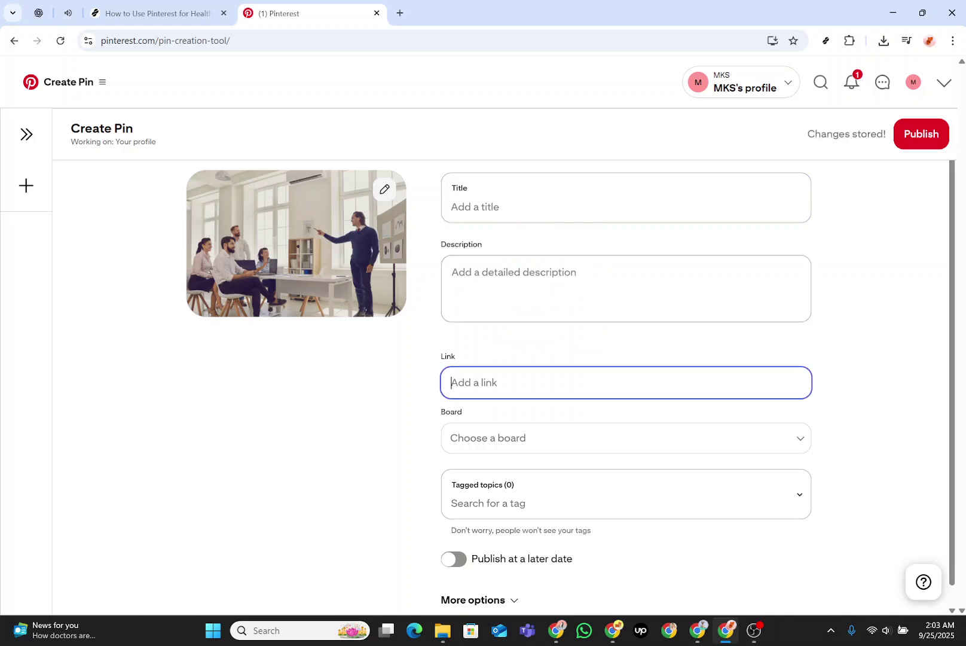
left_click(471, 439)
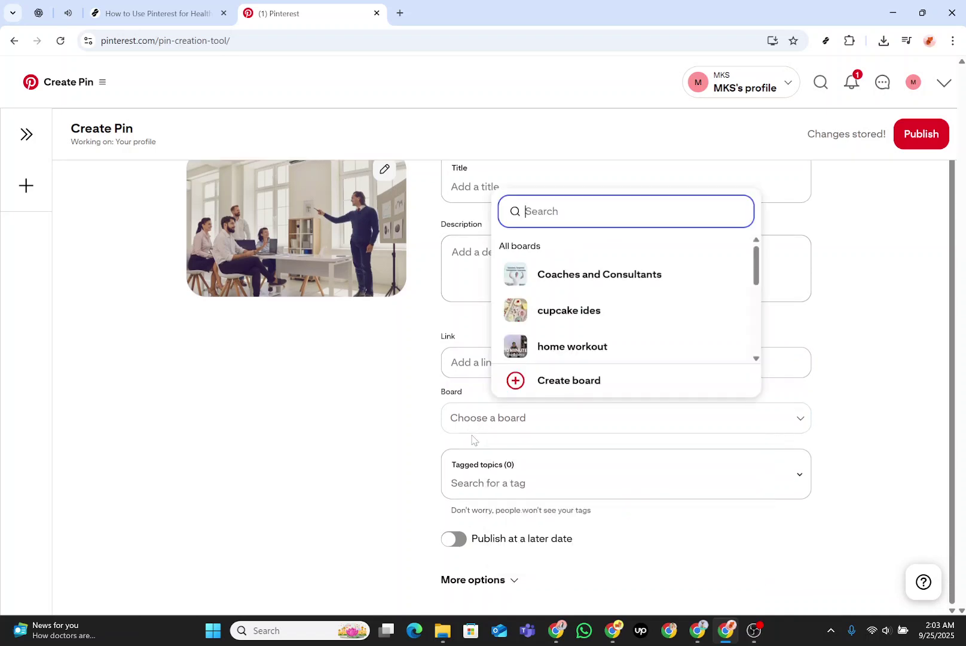
left_click(569, 348)
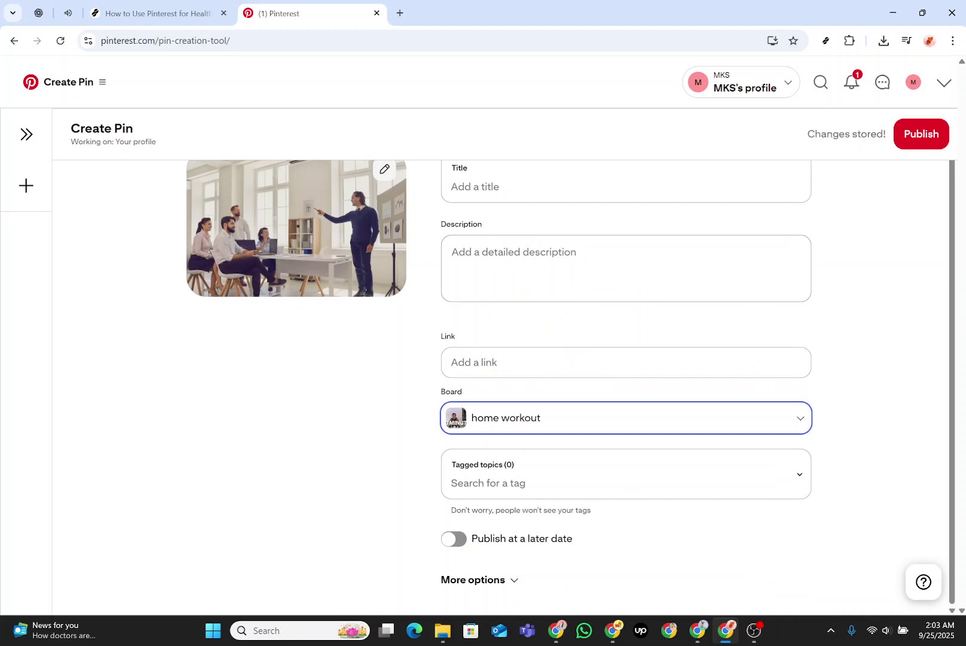
- Title the Pin "healthy meal prep ideas" and publish it
left_click(472, 362)
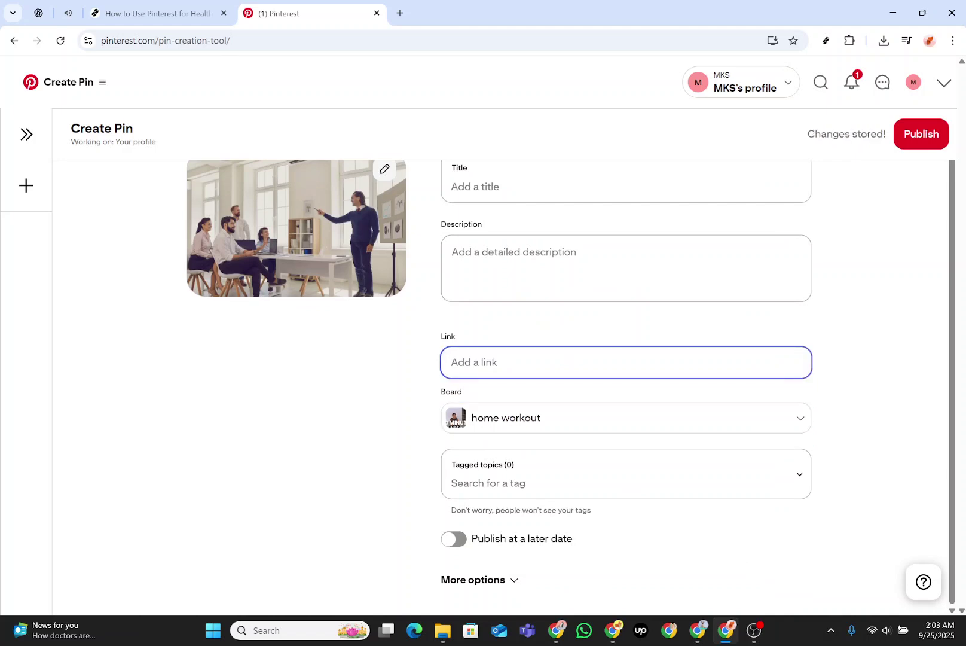
scroll(571, 383, "up", 1)
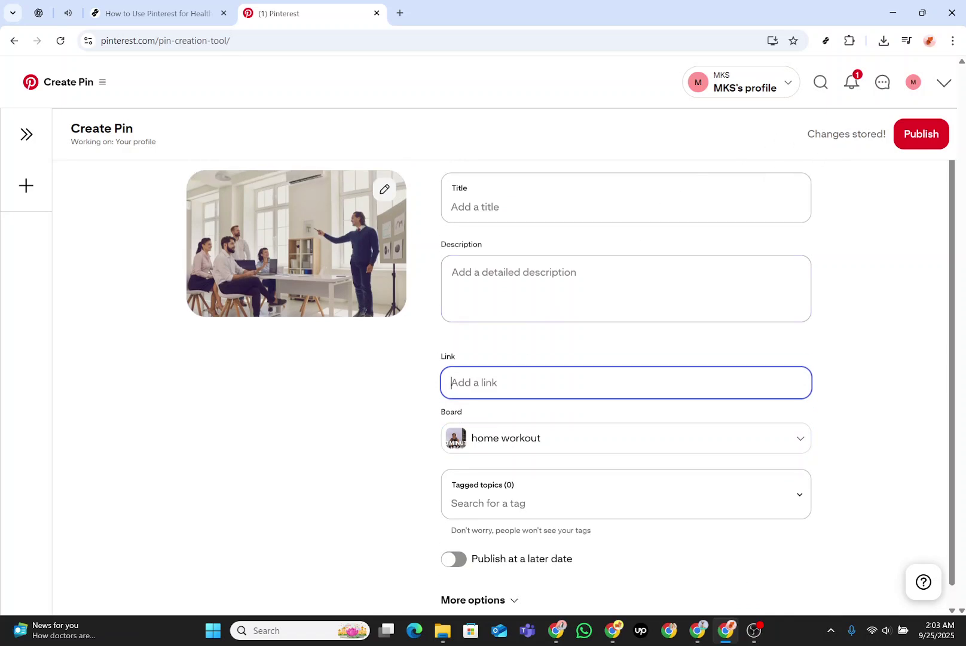
left_click(478, 206)
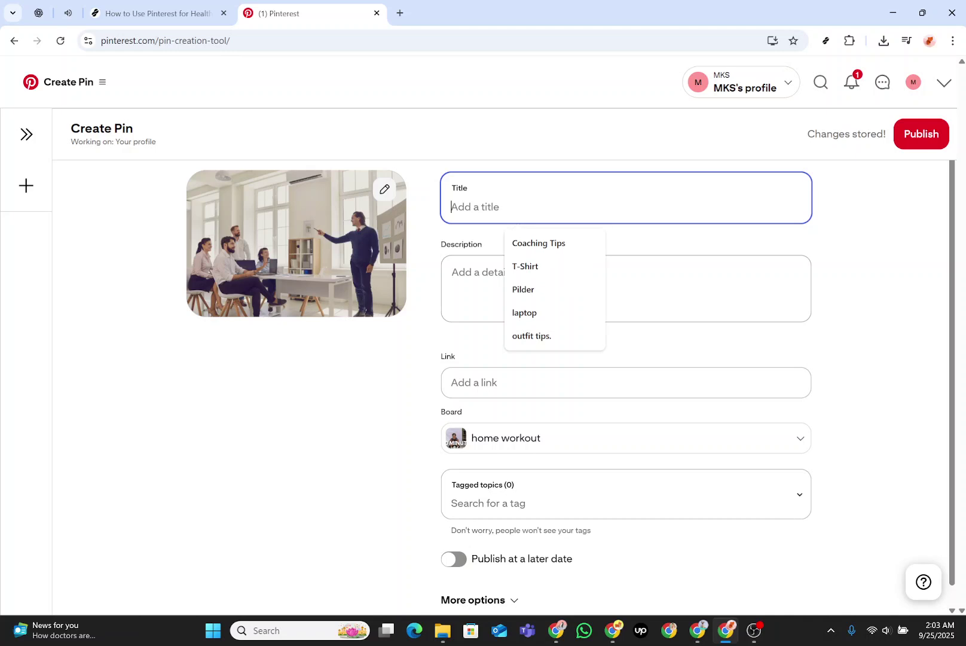
type("healthy meal prep ideas")
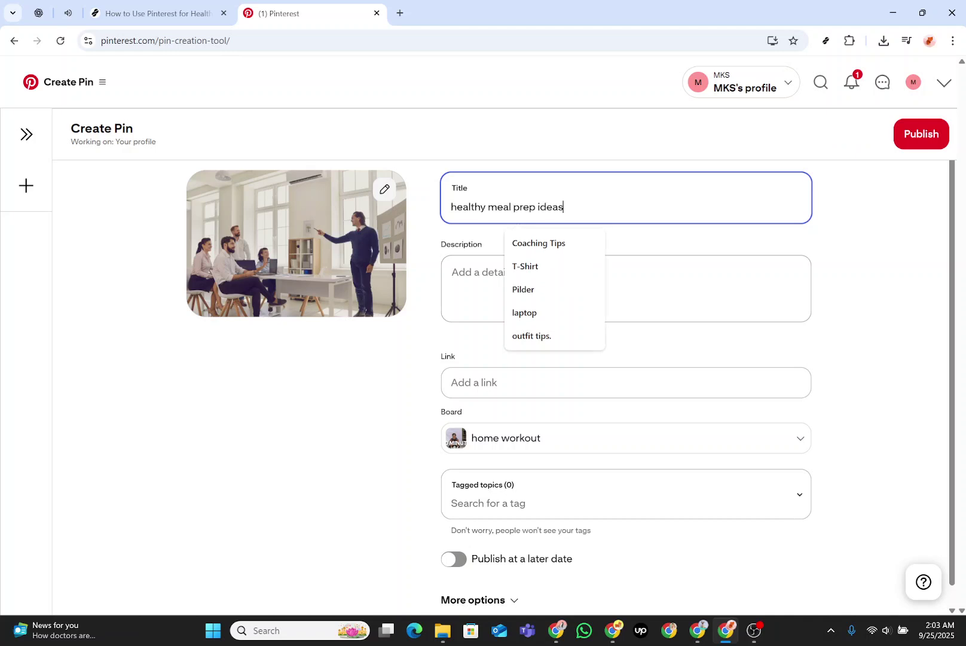
left_click(907, 142)
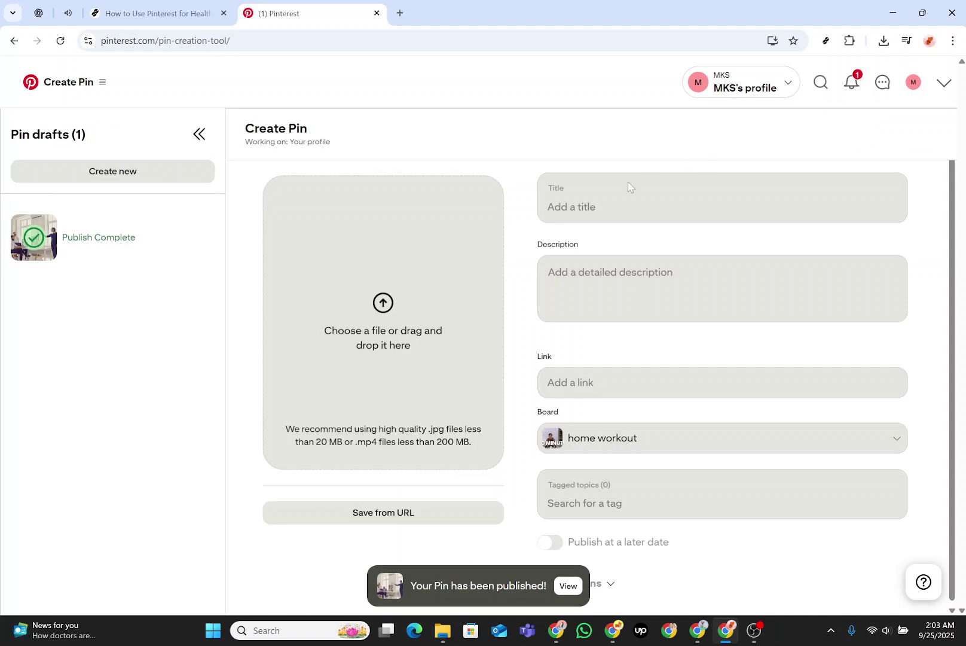
- Return to the profile page and search your own Pins for "healthy meal prep ideas"
left_click(912, 83)
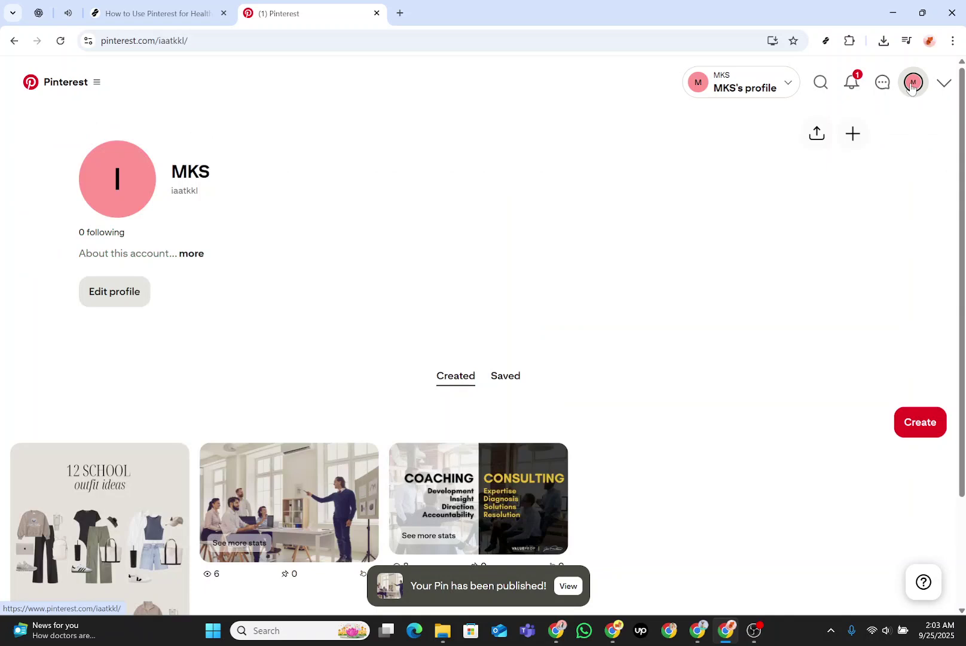
left_click(822, 81)
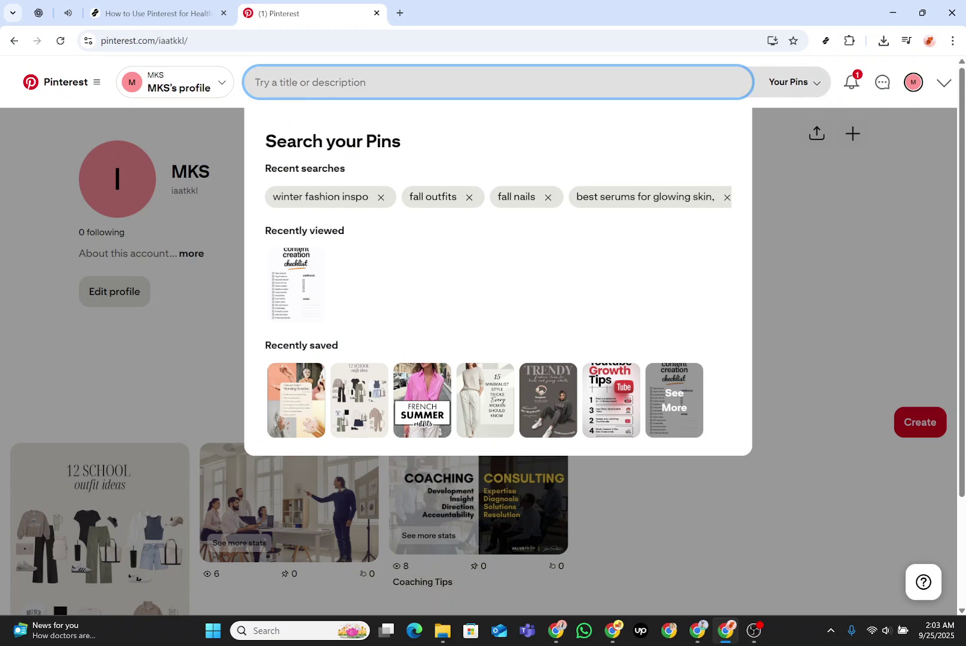
type("healthy meal prep ideas")
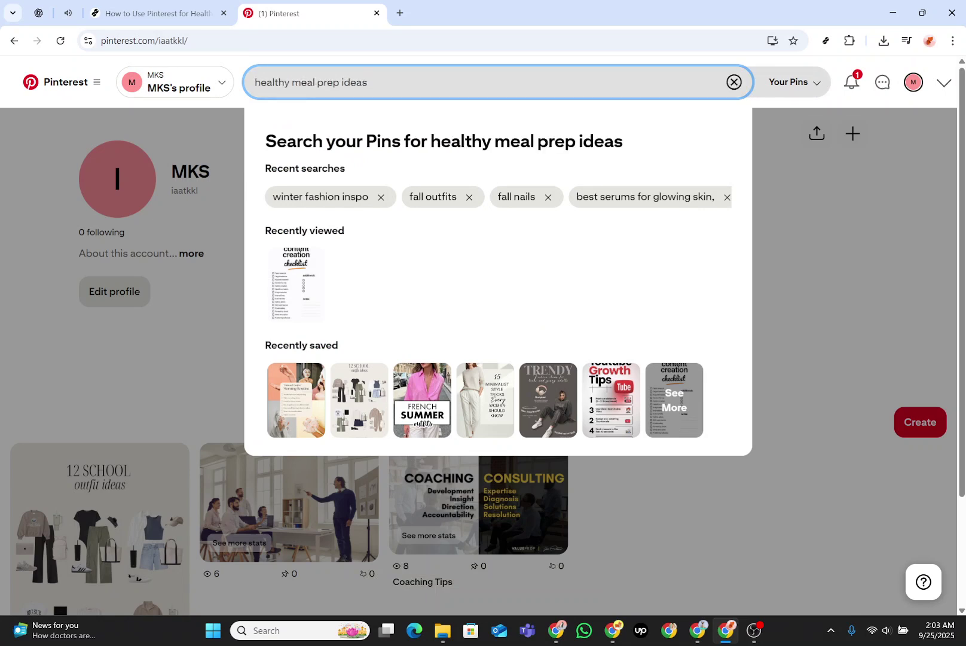
key("Return")
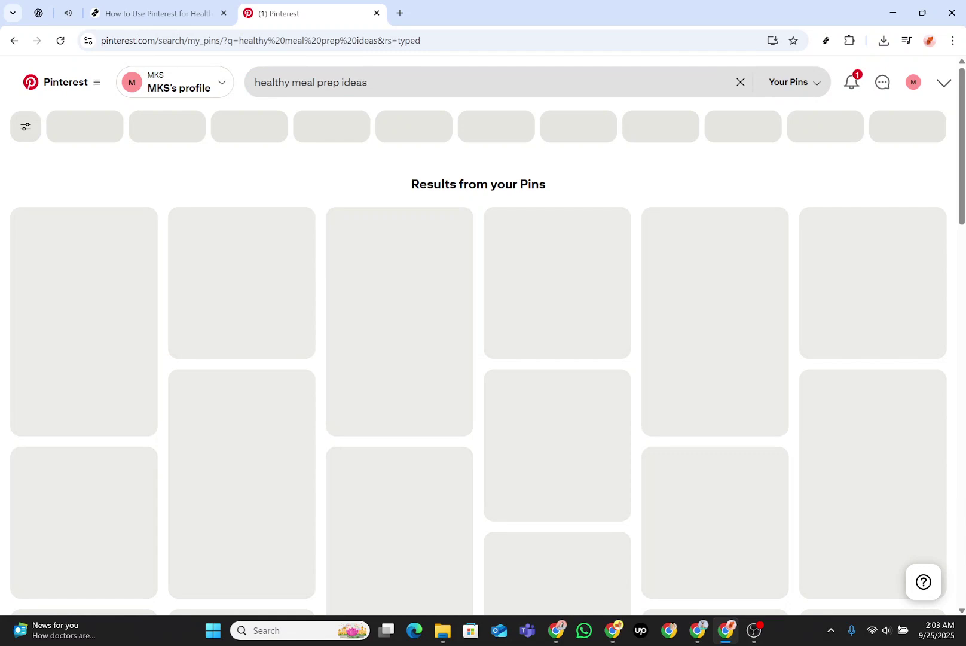
- Look through the results from your own Pins and the suggested Pins under More ideas for healthy meal prep
scroll(483, 361, "down", 3)
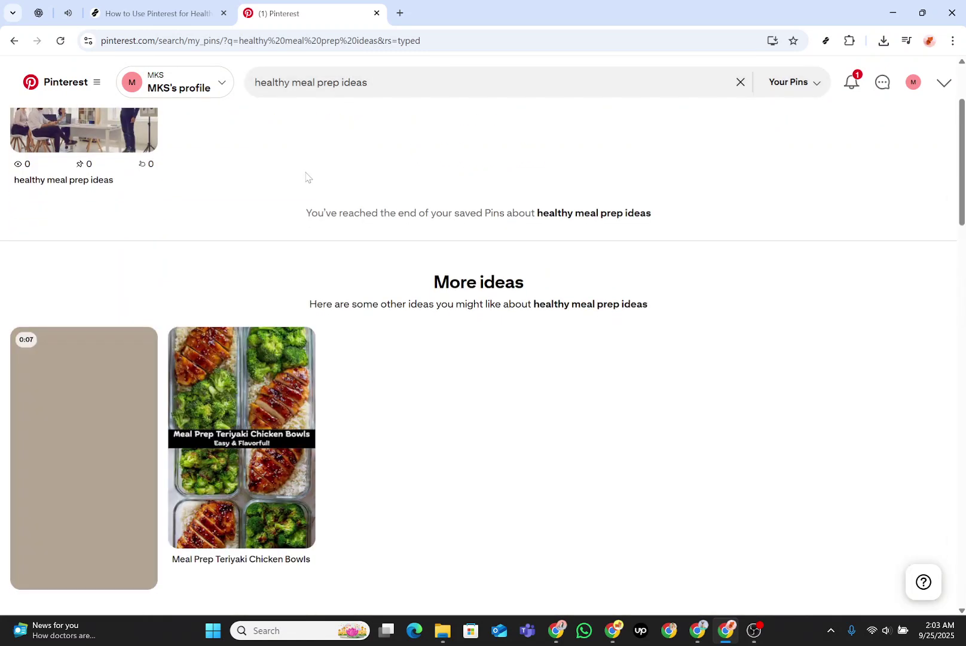
scroll(307, 177, "down", 1)
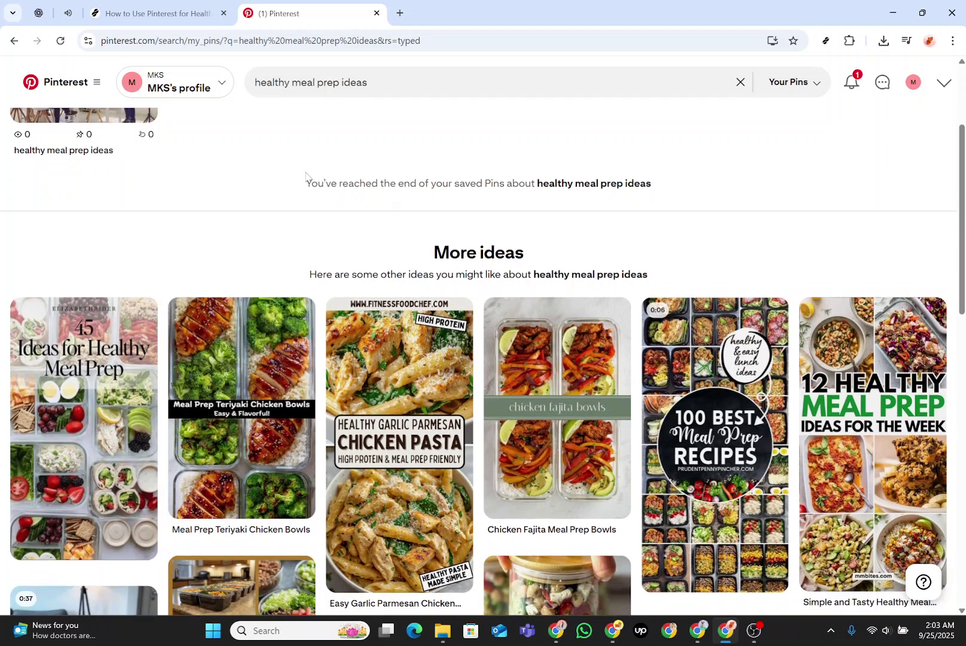
scroll(307, 176, "down", 1)
scroll(306, 177, "down", 1)
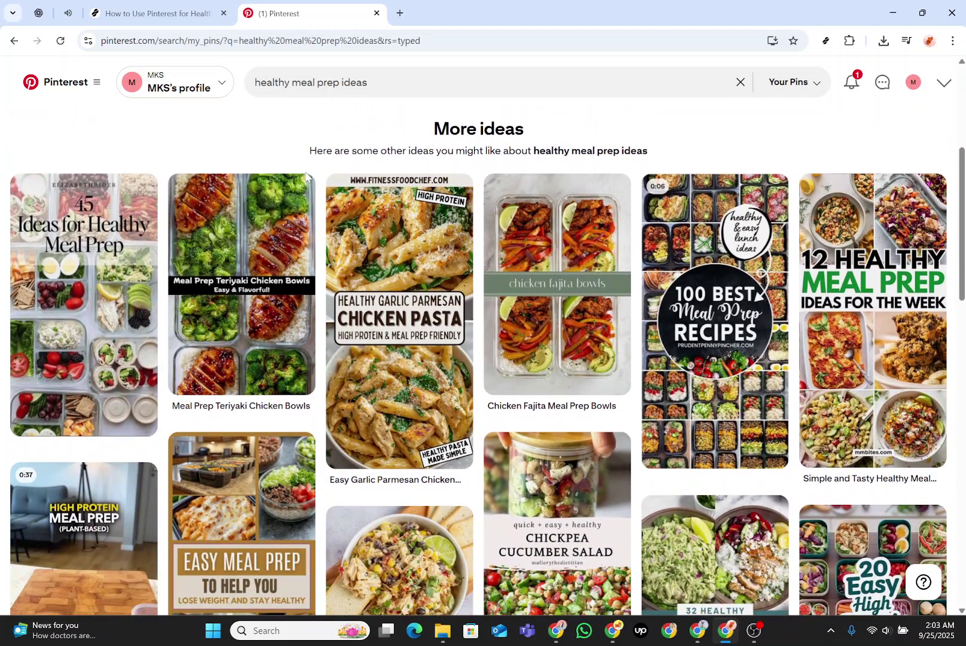
scroll(305, 176, "up", 4)
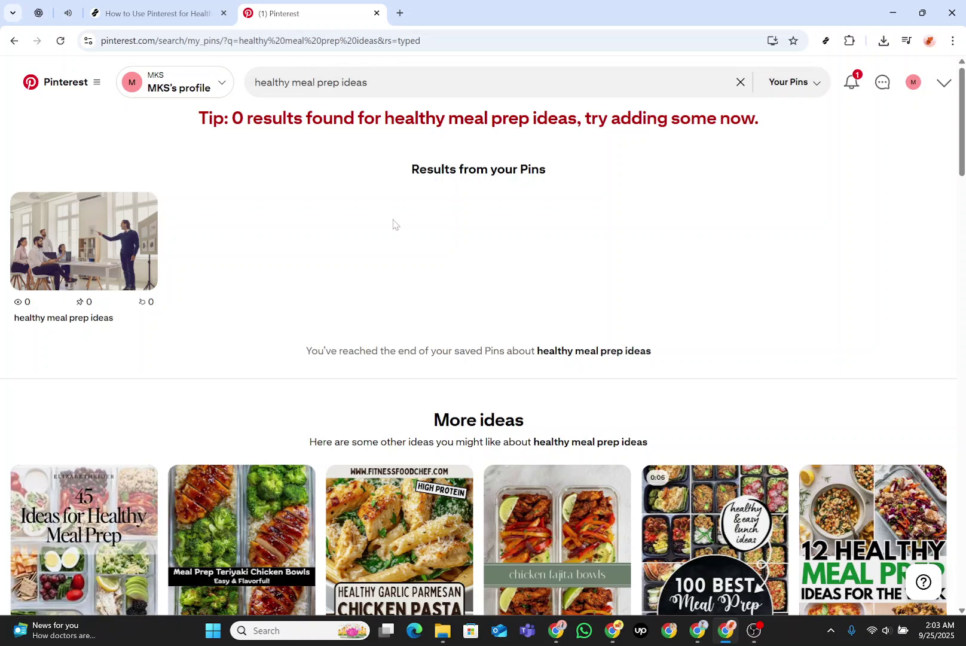
scroll(392, 224, "down", 2)
scroll(393, 224, "down", 2)
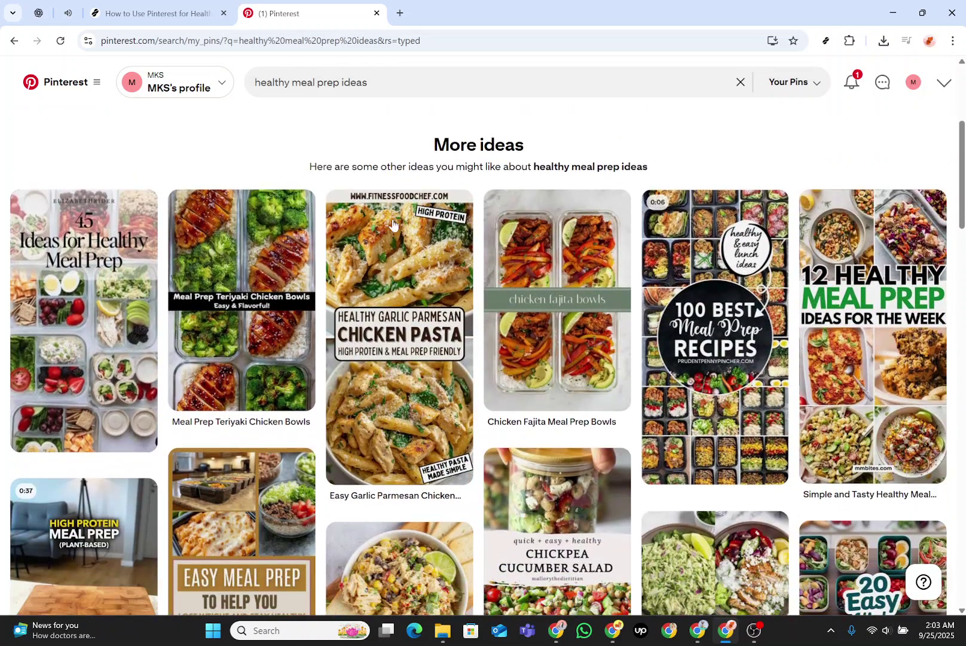